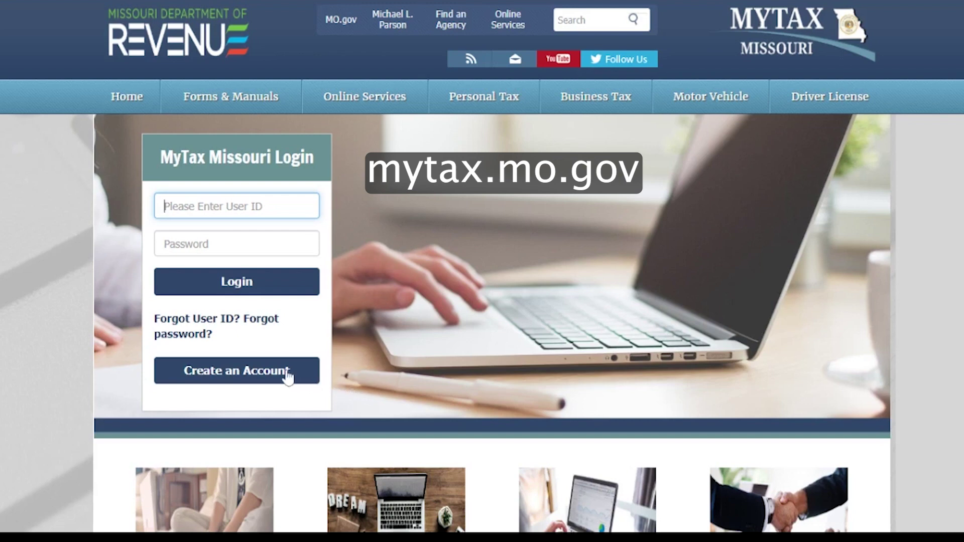
- Start a new account registration as an Administrator and scroll through the usage terms
{"action": "left_click", "coordinate": [266, 375]}
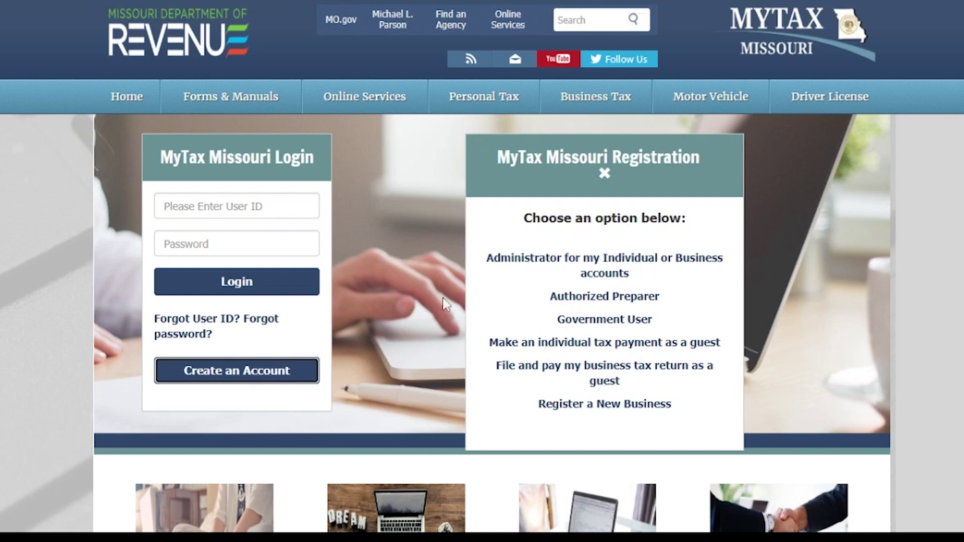
{"action": "left_click", "coordinate": [609, 267]}
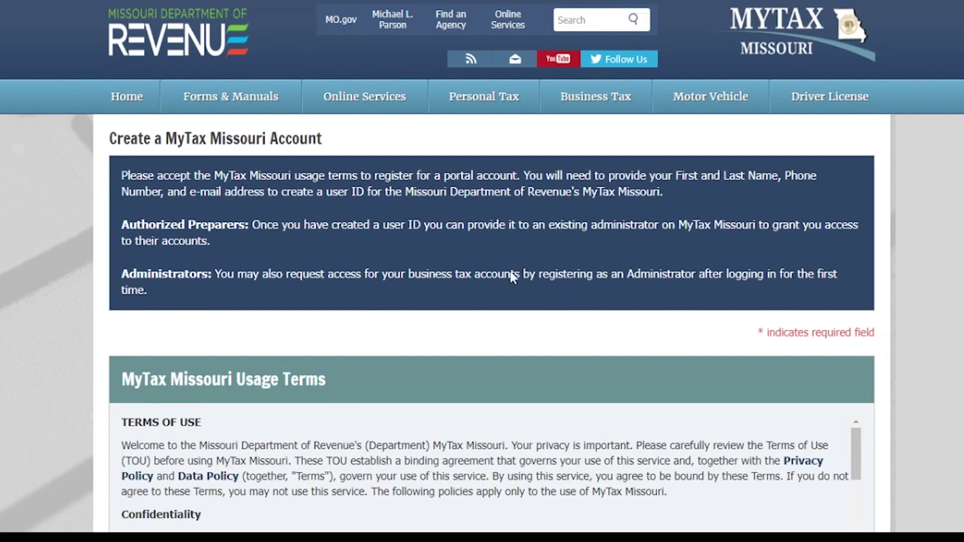
{"action": "scroll", "coordinate": [521, 273], "scroll_direction": "down", "scroll_amount": 7}
{"action": "scroll", "coordinate": [509, 275], "scroll_direction": "down", "scroll_amount": 2}
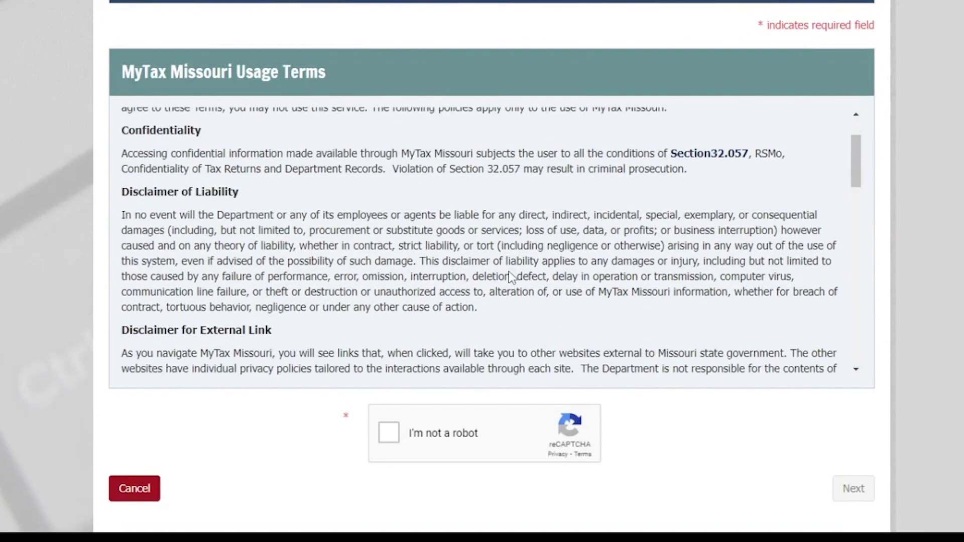
{"action": "scroll", "coordinate": [511, 276], "scroll_direction": "down", "scroll_amount": 18}
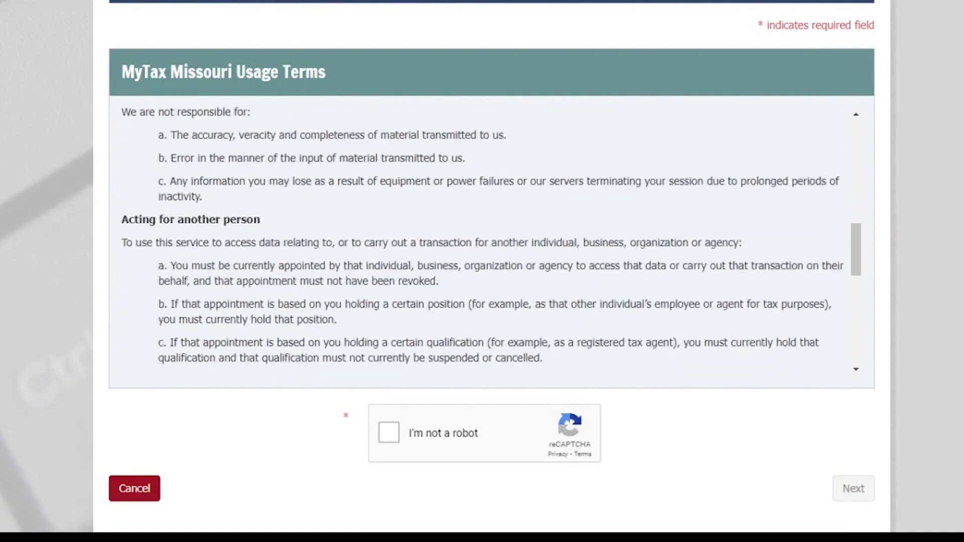
{"action": "scroll", "coordinate": [510, 254], "scroll_direction": "down", "scroll_amount": 4}
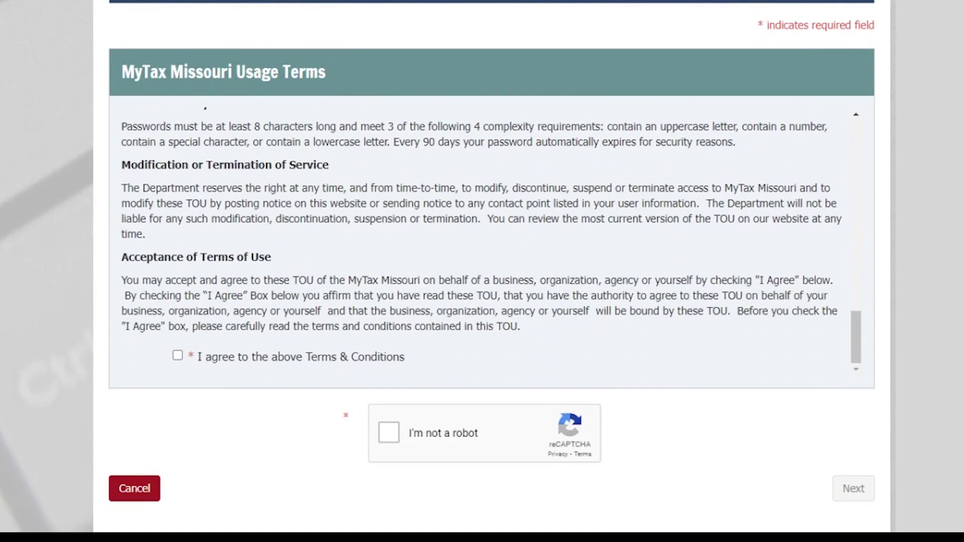
- Agree to the usage terms, pass the reCAPTCHA check, and continue to the user information form
{"action": "left_click", "coordinate": [177, 356]}
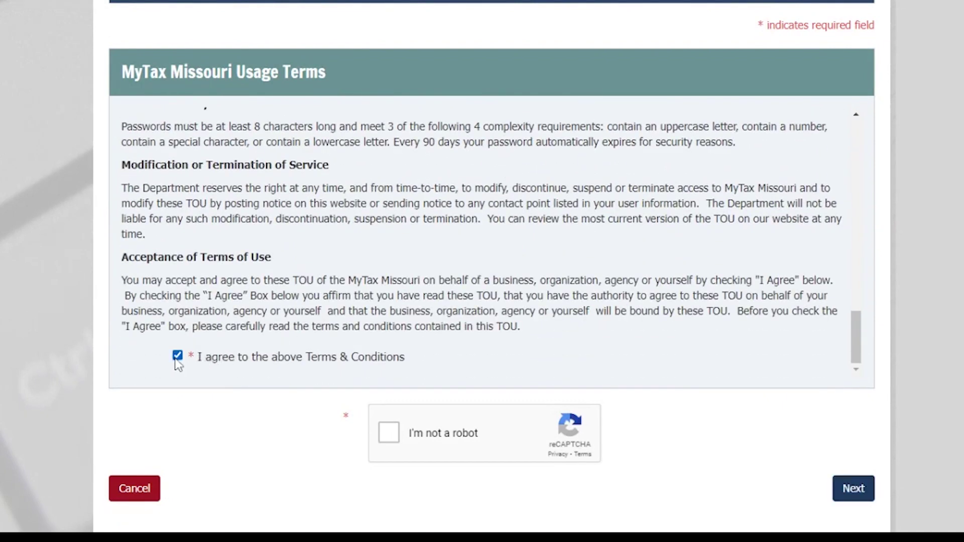
{"action": "left_click", "coordinate": [390, 433]}
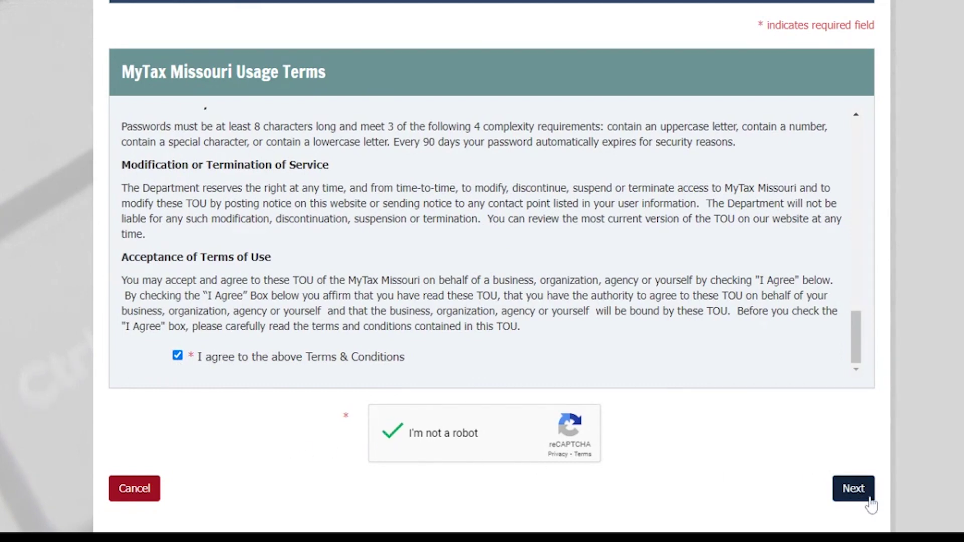
{"action": "left_click", "coordinate": [871, 499]}
- Enter the user's first and last name and the proposed user ID
{"action": "type", "text": "Your"}
{"action": "key", "text": "Tab"}
{"action": "type", "text": "Name"}
{"action": "key", "text": "Tab"}
{"action": "key", "text": "Tab"}
{"action": "type", "text": "UserID262"}
{"action": "key", "text": "Tab"}
- Fill in the daytime phone number and the e-mail address twice, then submit the user information
{"action": "type", "text": "573) 555-5555"}
{"action": "left_click", "coordinate": [728, 410]}
{"action": "type", "text": "your"}
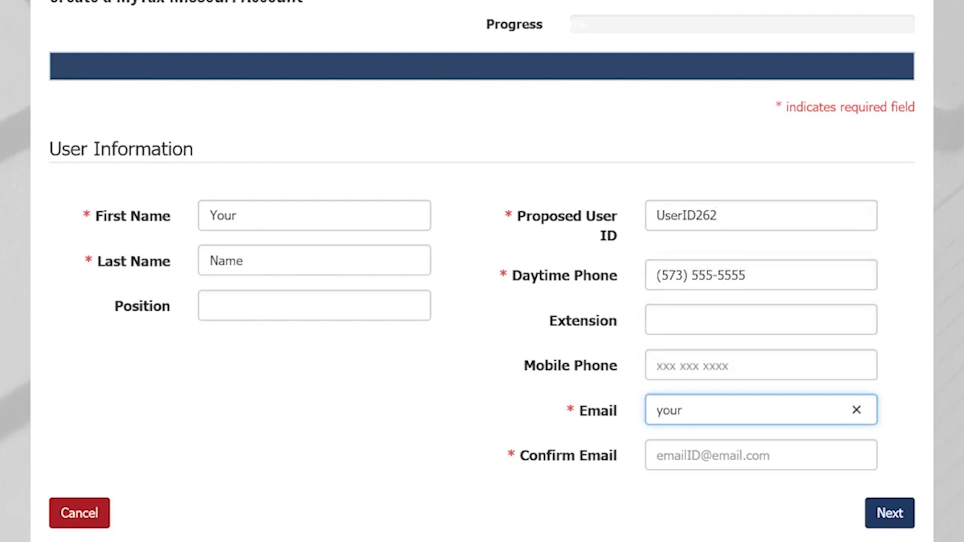
{"action": "type", "text": "businessname@email.com"}
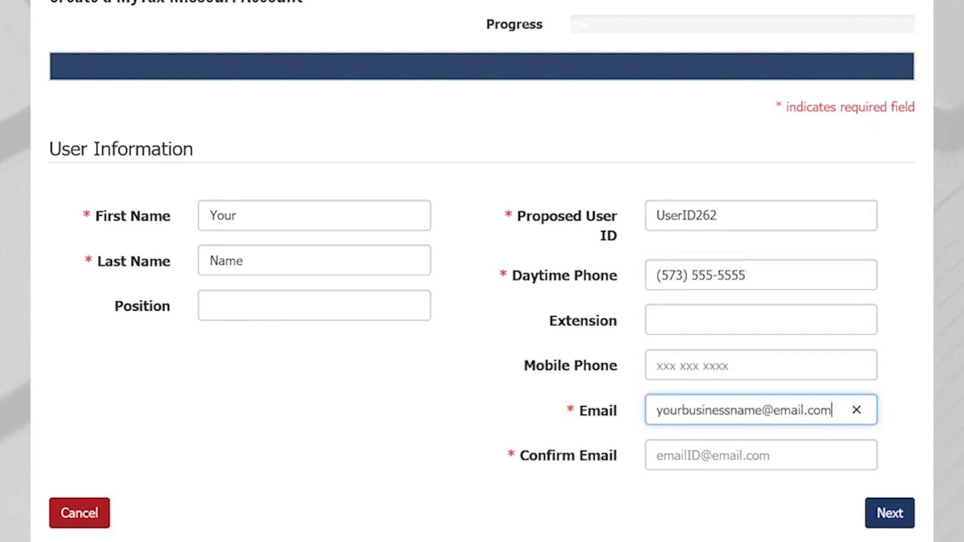
{"action": "key", "text": "Tab"}
{"action": "type", "text": "yourbusinessname@email.com"}
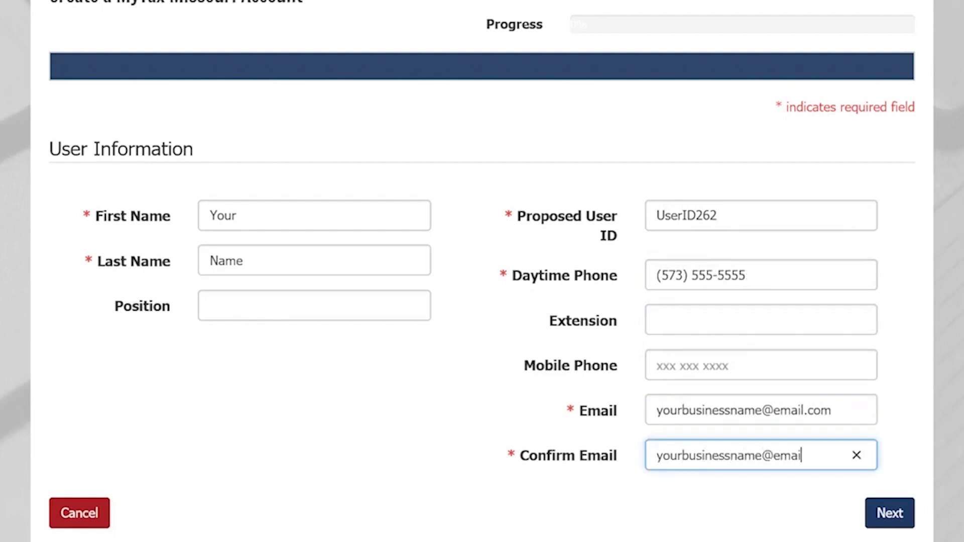
{"action": "left_click", "coordinate": [903, 515]}
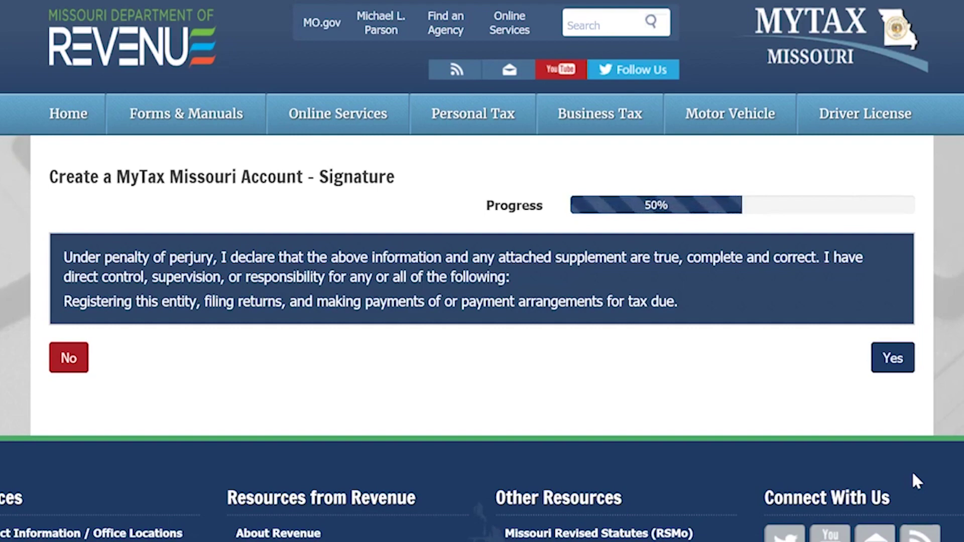
- Sign the perjury declaration and follow the confirmation e-mail back to the MyTax login page
{"action": "left_click", "coordinate": [892, 371]}
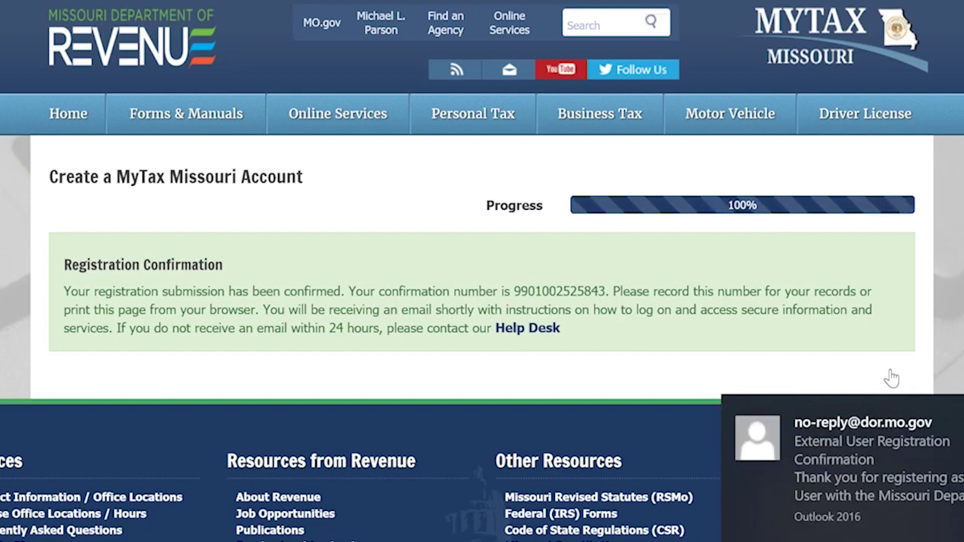
{"action": "left_click", "coordinate": [906, 454]}
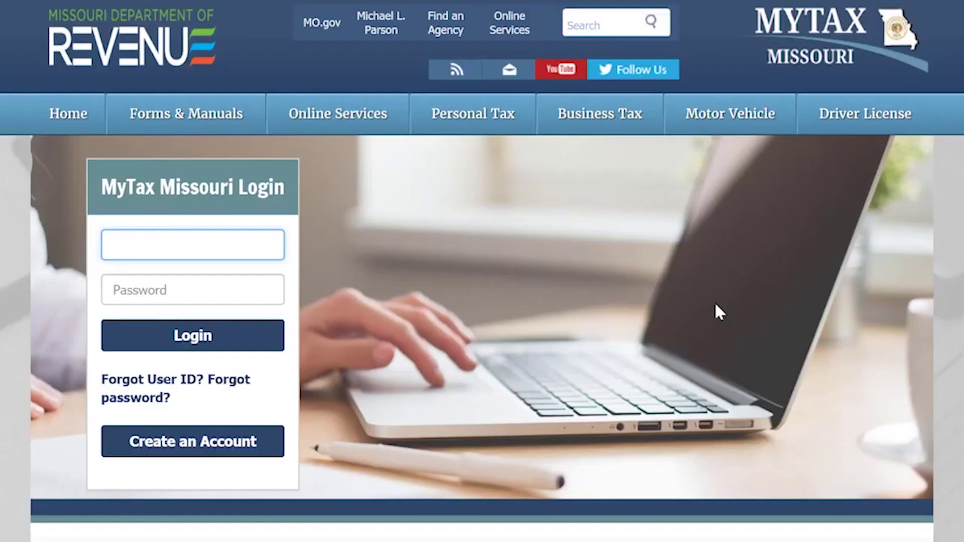
- Enter the registered user ID and the temporary password from the e-mail on the login form
{"action": "type", "text": "UserID262"}
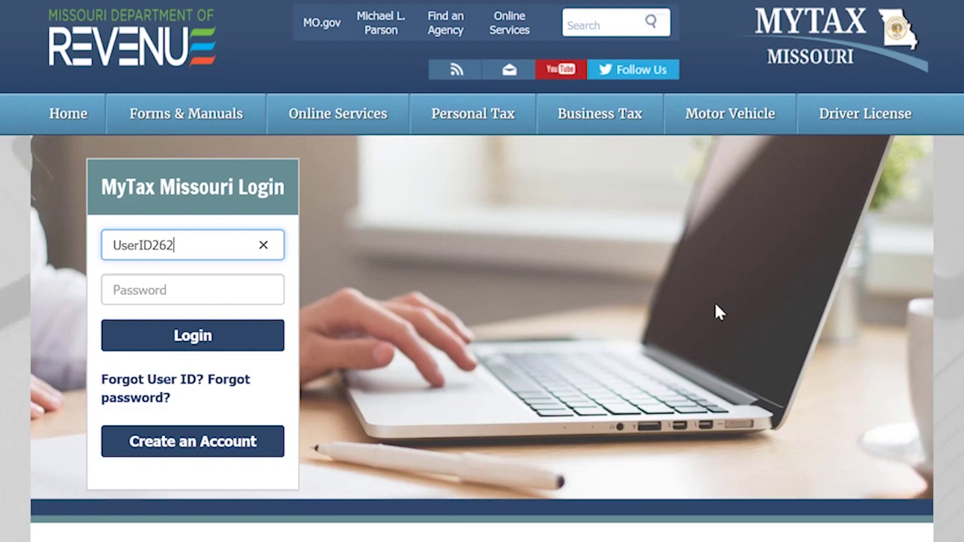
{"action": "key", "text": "Tab"}
{"action": "type", "text": "••••••••••"}
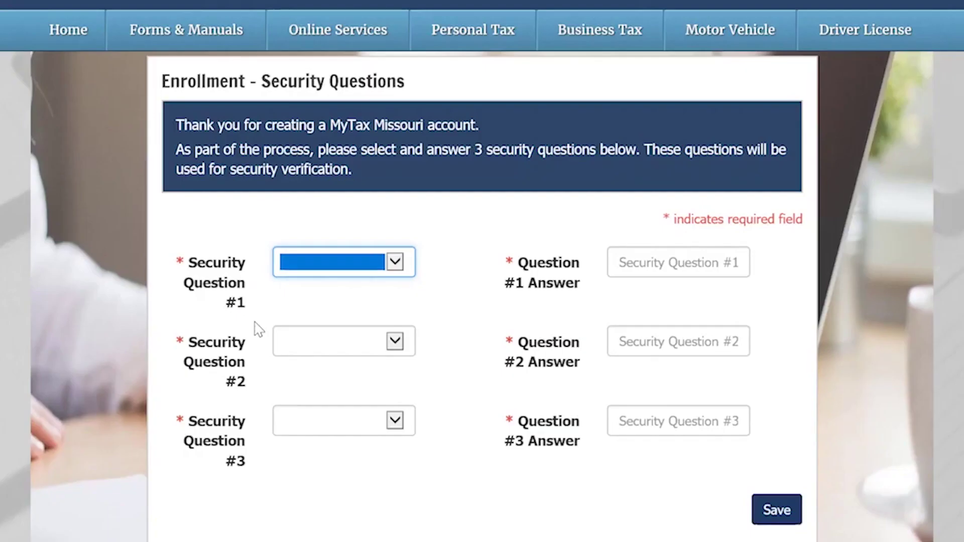
- Log in and answer the first two security questions: mother's maiden name and favorite actor
{"action": "left_click", "coordinate": [344, 261]}
{"action": "left_click", "coordinate": [352, 262]}
{"action": "left_click", "coordinate": [628, 259]}
{"action": "type", "text": "Security1"}
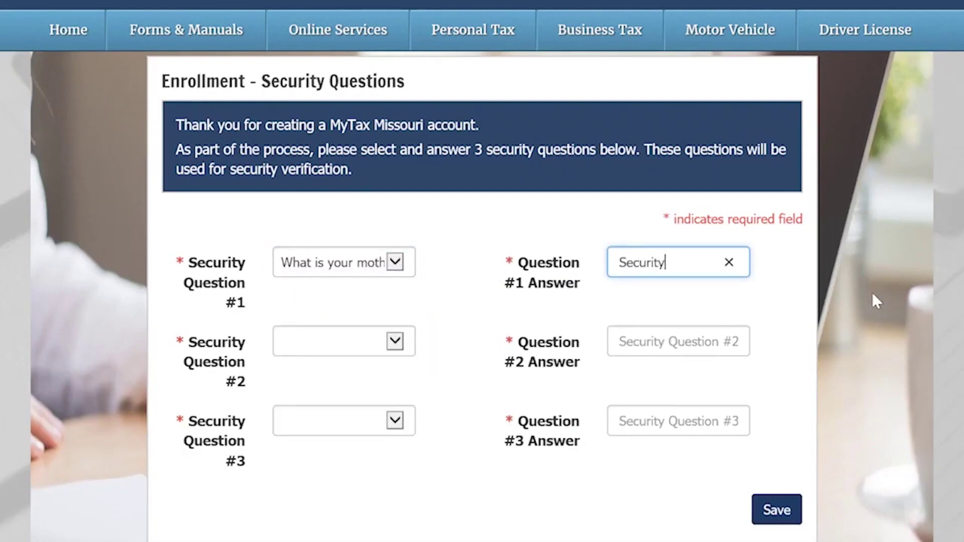
{"action": "left_click", "coordinate": [396, 342]}
{"action": "left_click", "coordinate": [403, 340]}
{"action": "left_click", "coordinate": [623, 347]}
{"action": "type", "text": "Security2"}
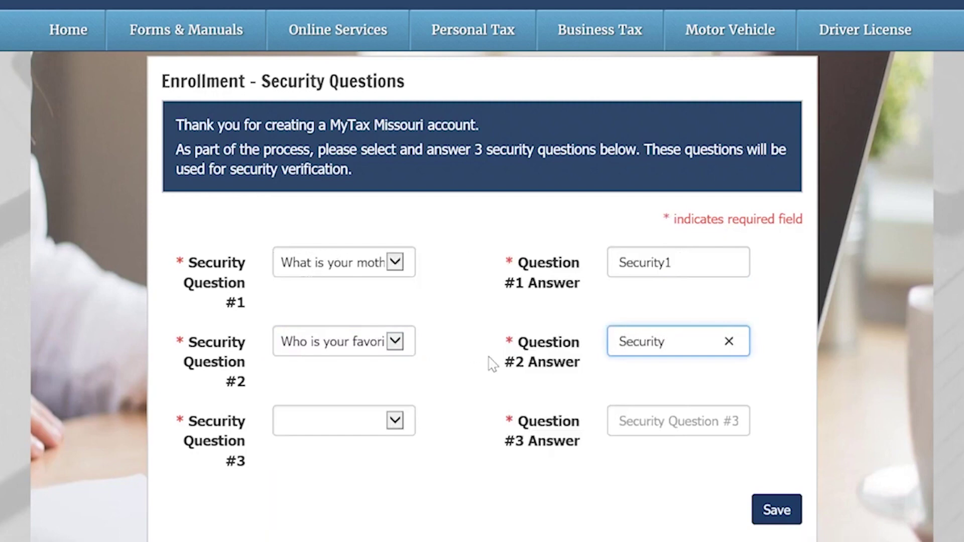
- Answer a third security question about a place's name, then begin entering the current password
{"action": "left_click", "coordinate": [386, 419]}
{"action": "left_click", "coordinate": [388, 432]}
{"action": "key", "text": "Tab"}
{"action": "type", "text": "Security3"}
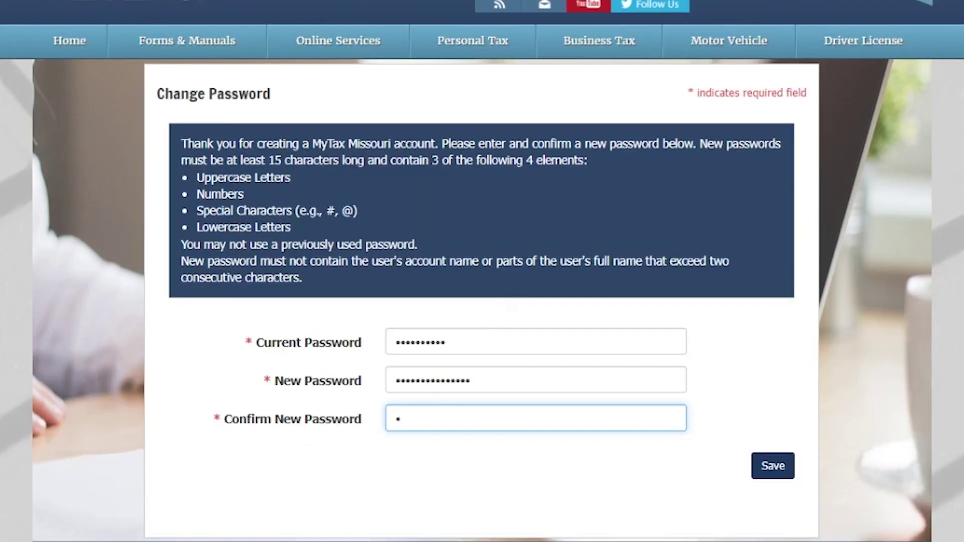
{"action": "type", "text": "**"}
{"action": "key", "text": "BackSpace"}
{"action": "key", "text": "BackSpace"}
- Replace the temporary password with a new 15-plus character password and save it
{"action": "type", "text": "•••••••••••••••"}
{"action": "left_click", "coordinate": [773, 467]}
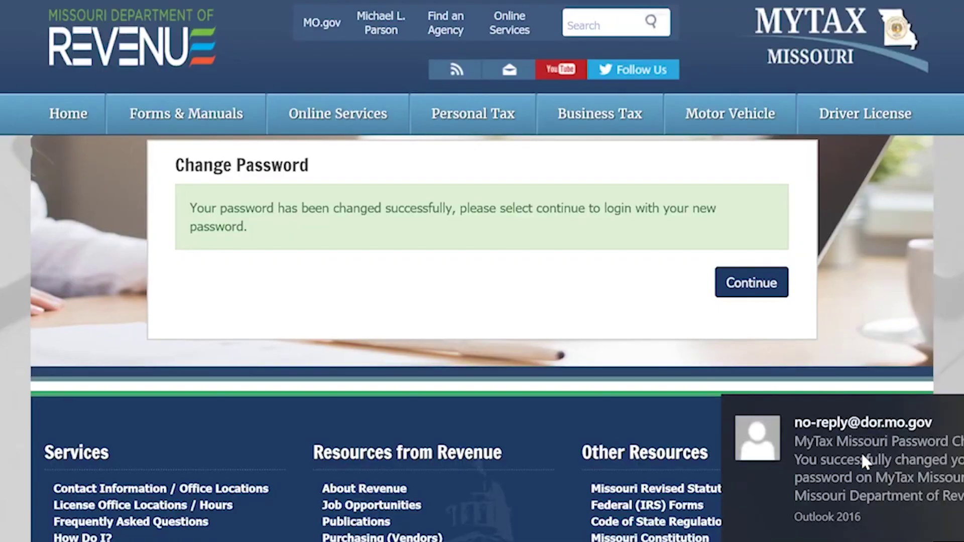
- Log in again with the new password and accept the system monitoring warning
{"action": "left_click", "coordinate": [768, 292]}
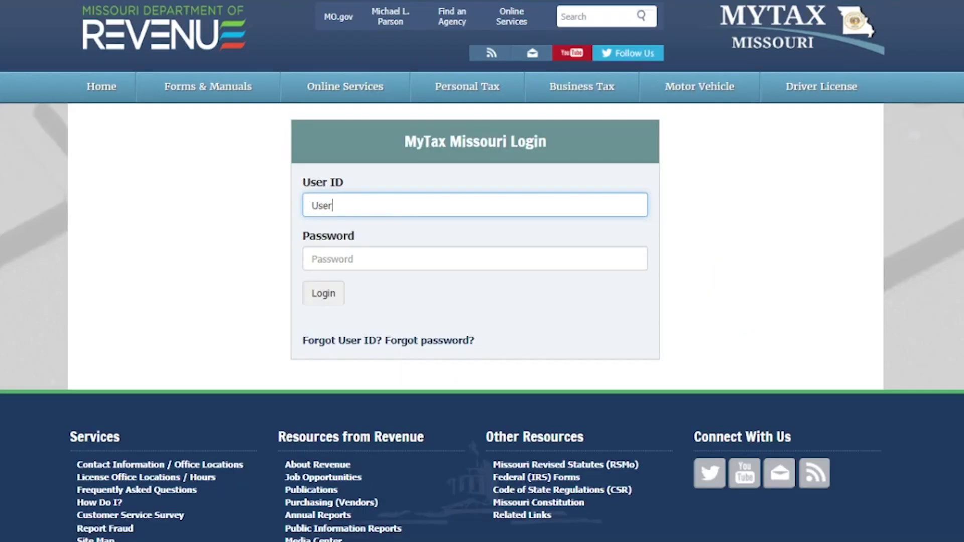
{"action": "left_click", "coordinate": [281, 341]}
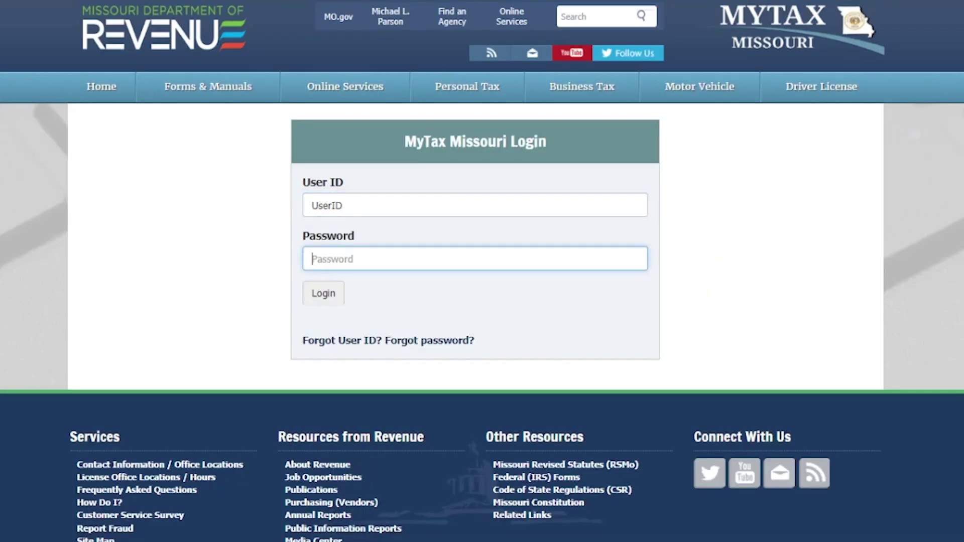
{"action": "type", "text": "*****************"}
{"action": "left_click", "coordinate": [326, 296]}
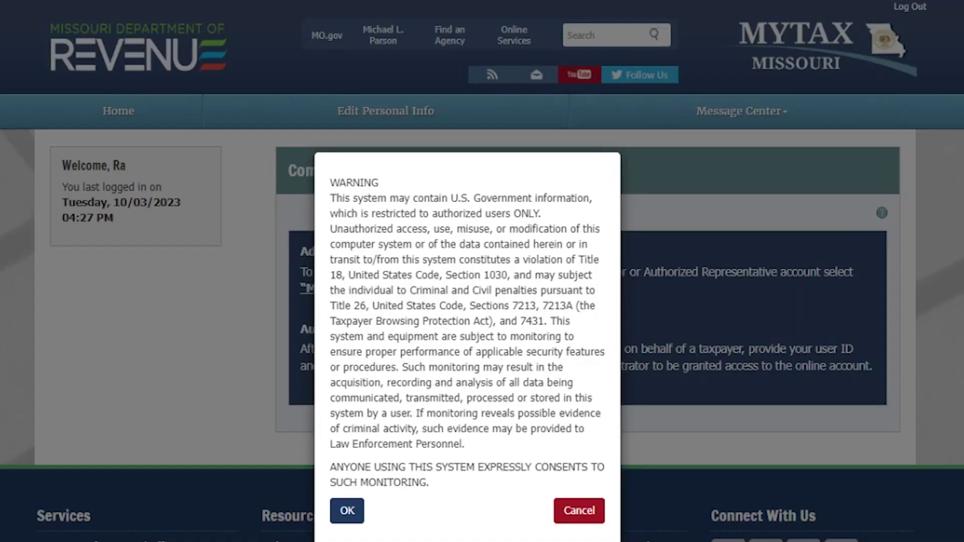
{"action": "left_click", "coordinate": [348, 510]}
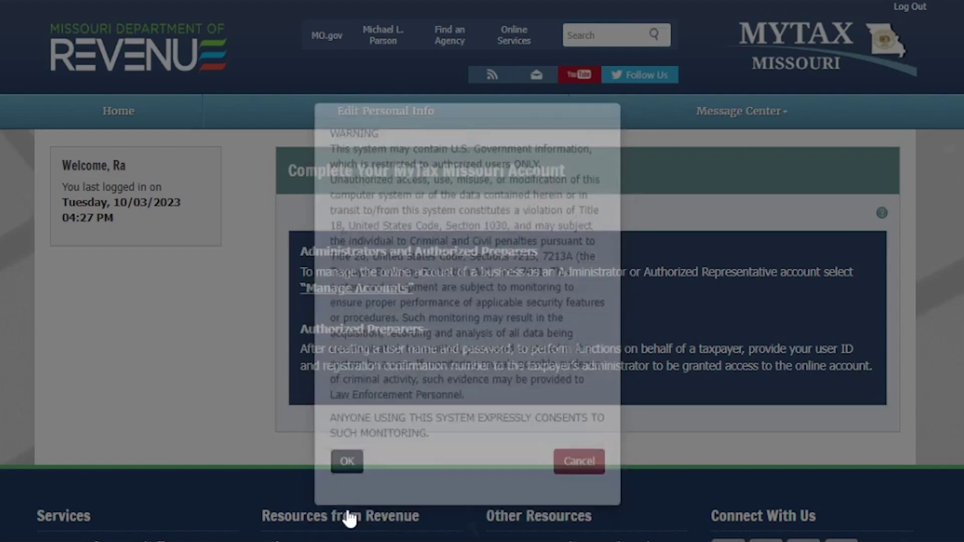
- Start adding a business through its tax account information, with FEIN as the business ID type
{"action": "left_click", "coordinate": [369, 293]}
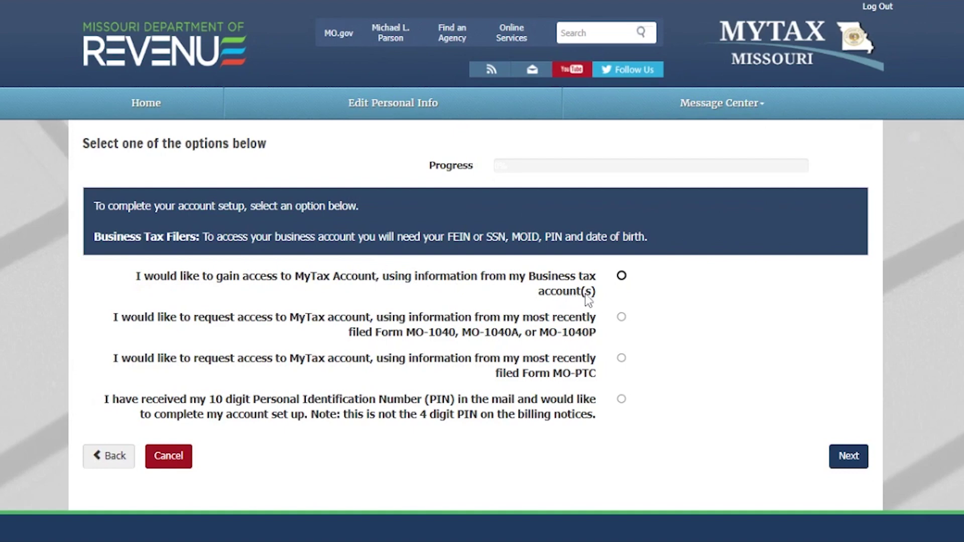
{"action": "left_click", "coordinate": [622, 276]}
{"action": "left_click", "coordinate": [854, 461]}
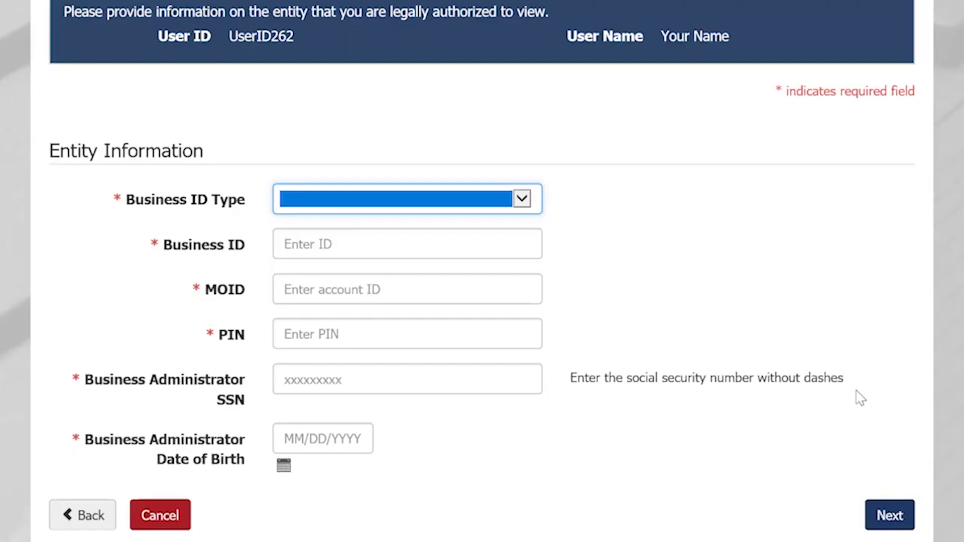
{"action": "left_click", "coordinate": [520, 200]}
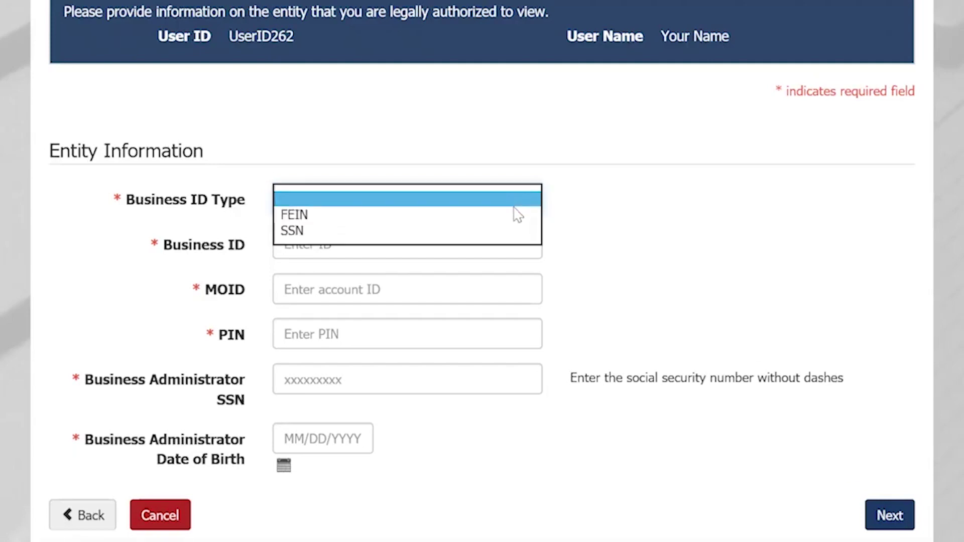
{"action": "left_click", "coordinate": [514, 212]}
- Enter the business ID, MOID, PIN, administrator SSN and date of birth, then sign the authorization declaration
{"action": "left_click", "coordinate": [502, 237]}
{"action": "type", "text": "x"}
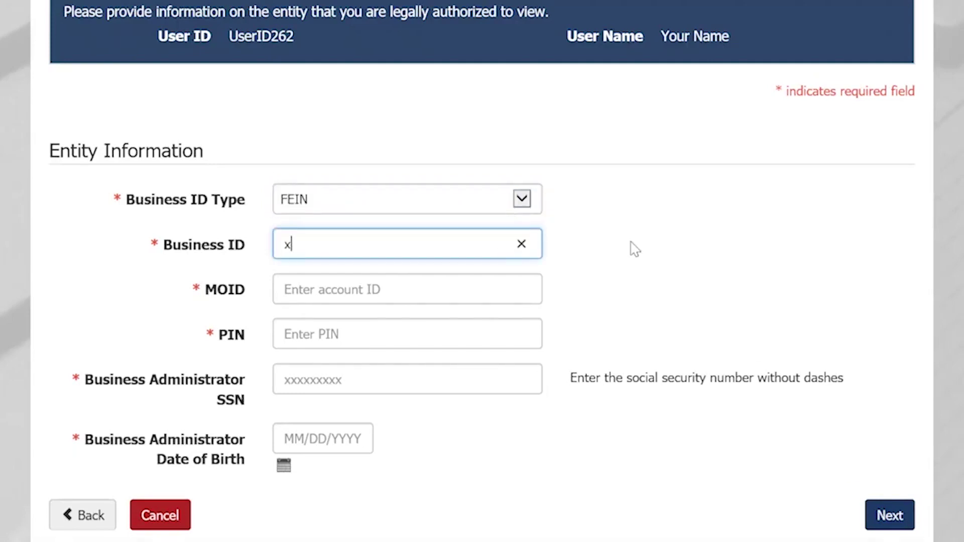
{"action": "type", "text": "xxxxxxxx"}
{"action": "key", "text": "Tab"}
{"action": "type", "text": "xxxxxxxx"}
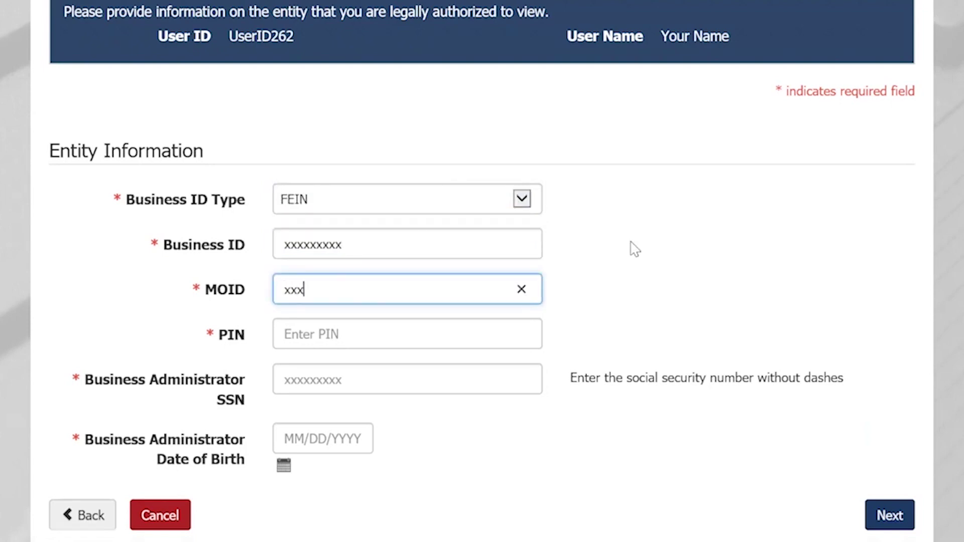
{"action": "key", "text": "Tab"}
{"action": "type", "text": "xxxx"}
{"action": "key", "text": "Tab"}
{"action": "type", "text": "xxxxxxxxx"}
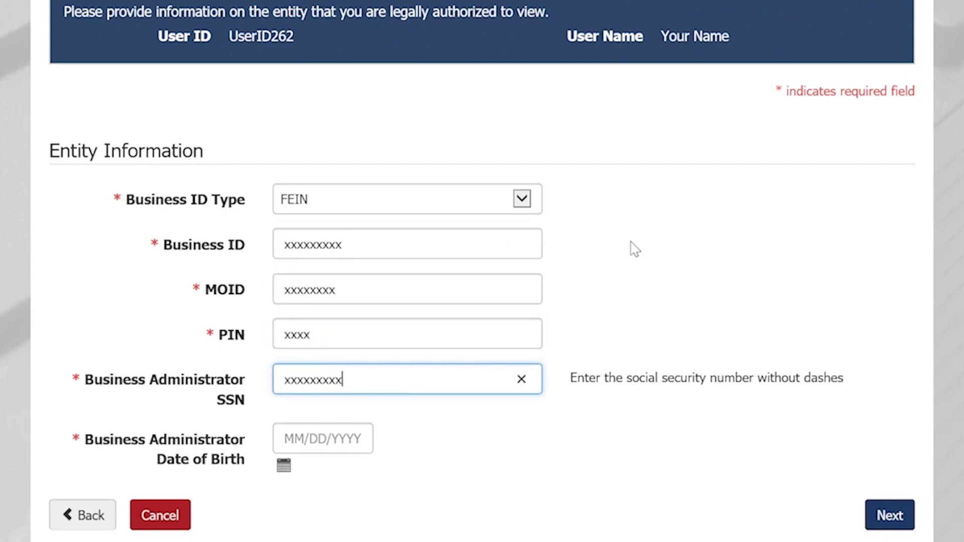
{"action": "key", "text": "Tab"}
{"action": "type", "text": "01/01/90"}
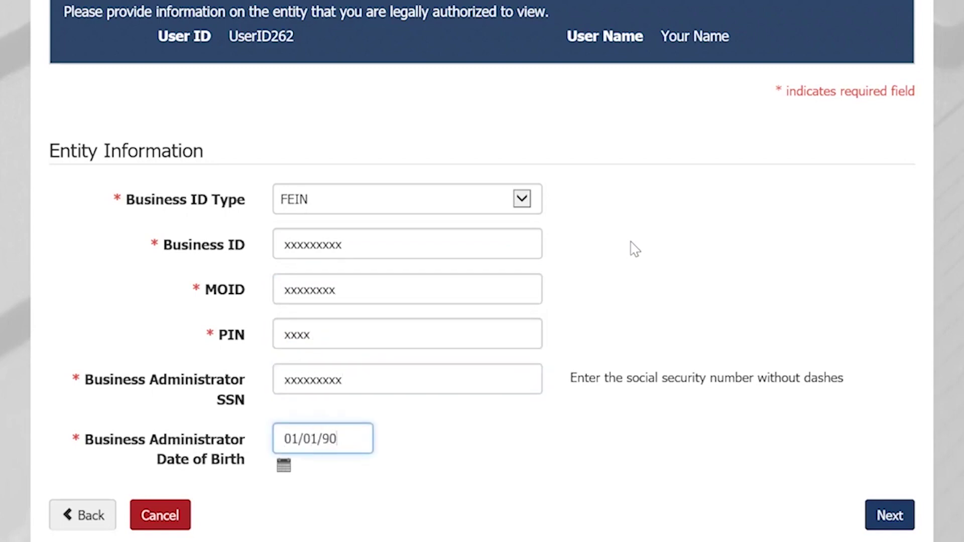
{"action": "left_click", "coordinate": [889, 515]}
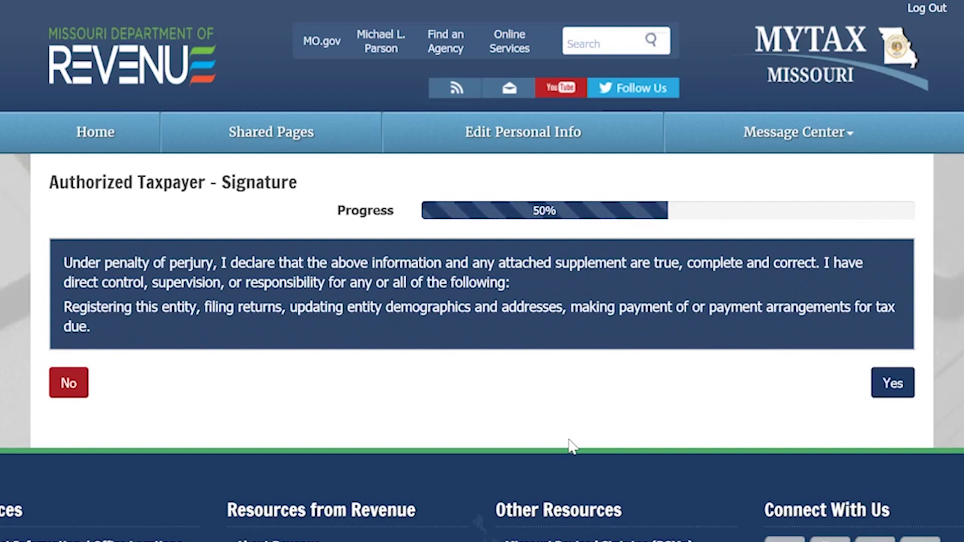
{"action": "left_click", "coordinate": [895, 379]}
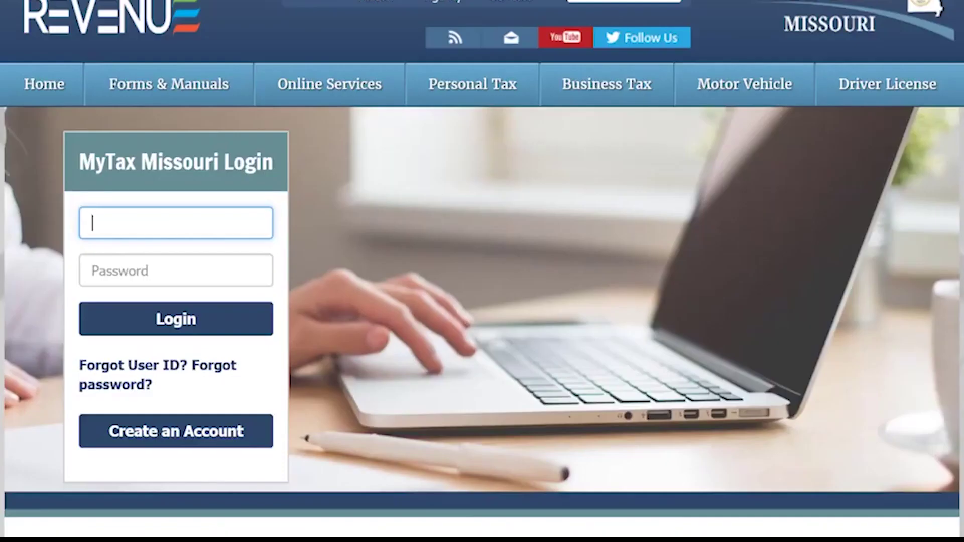
- Log back in with the account's user ID and new password
{"action": "type", "text": "UserID"}
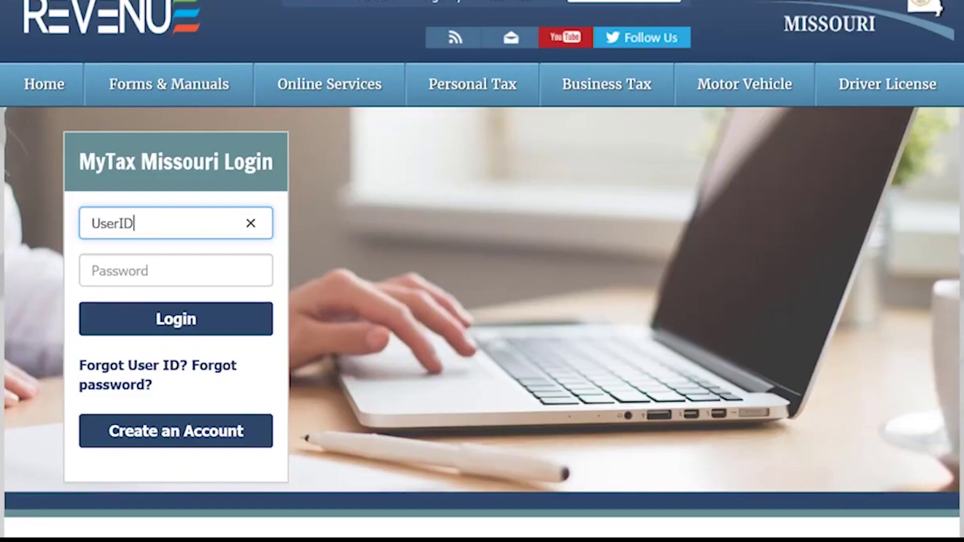
{"action": "left_click", "coordinate": [175, 271]}
{"action": "type", "text": "••••••••"}
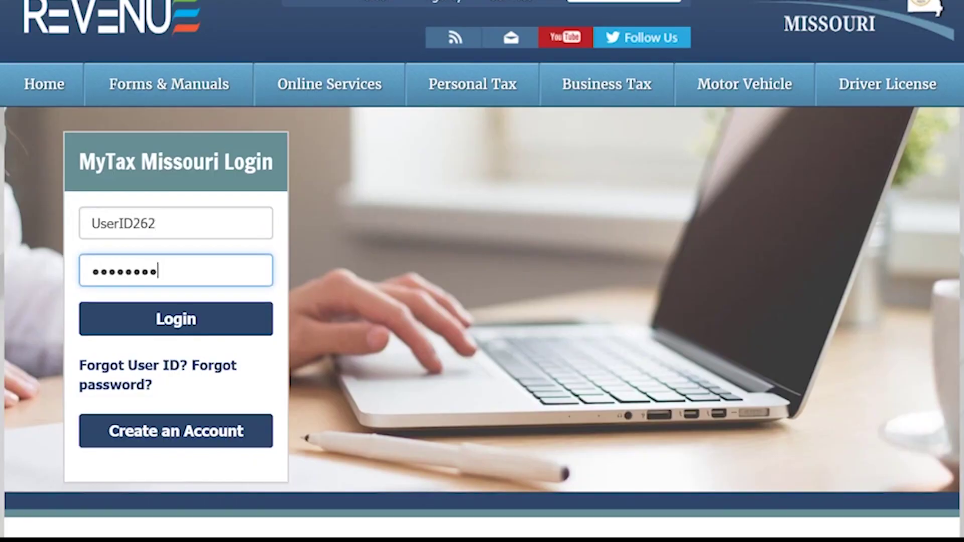
{"action": "key", "text": "Return"}
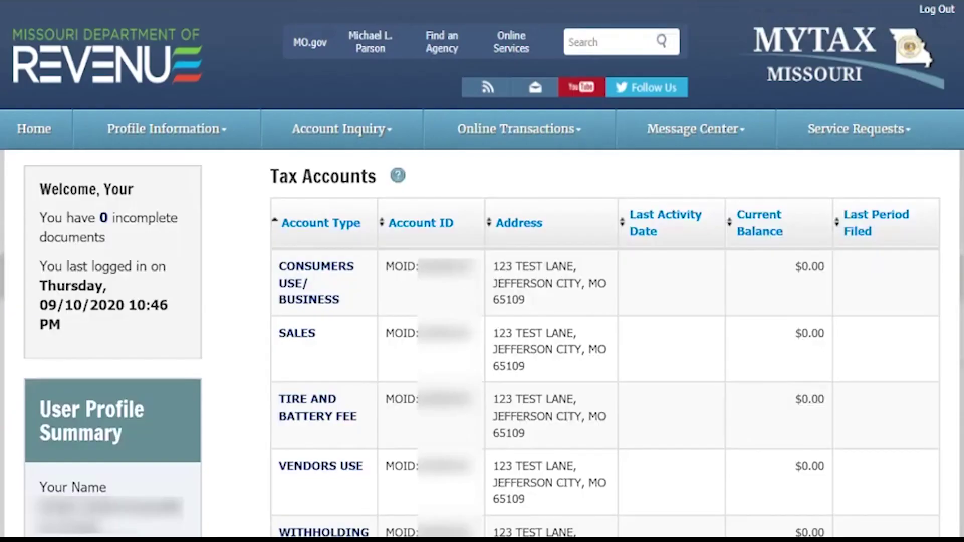